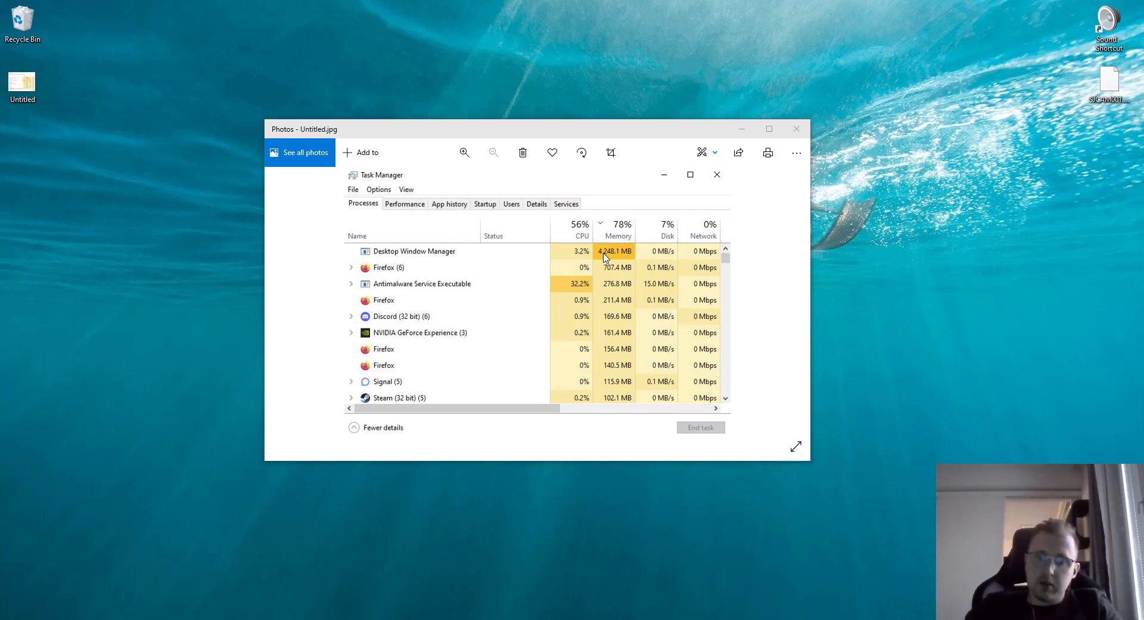
Open Task Manager and place its window beside the Untitled.jpg photo for comparison.
key(ctrl+shift+Escape)
drag(629, 125, 419, 86)
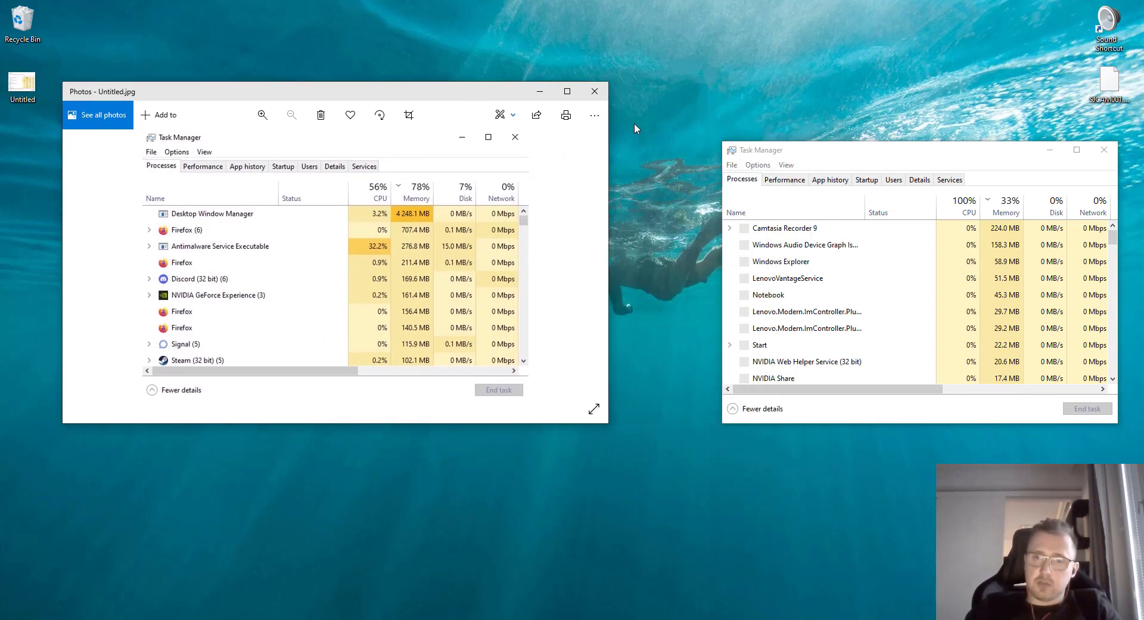
drag(822, 155, 721, 117)
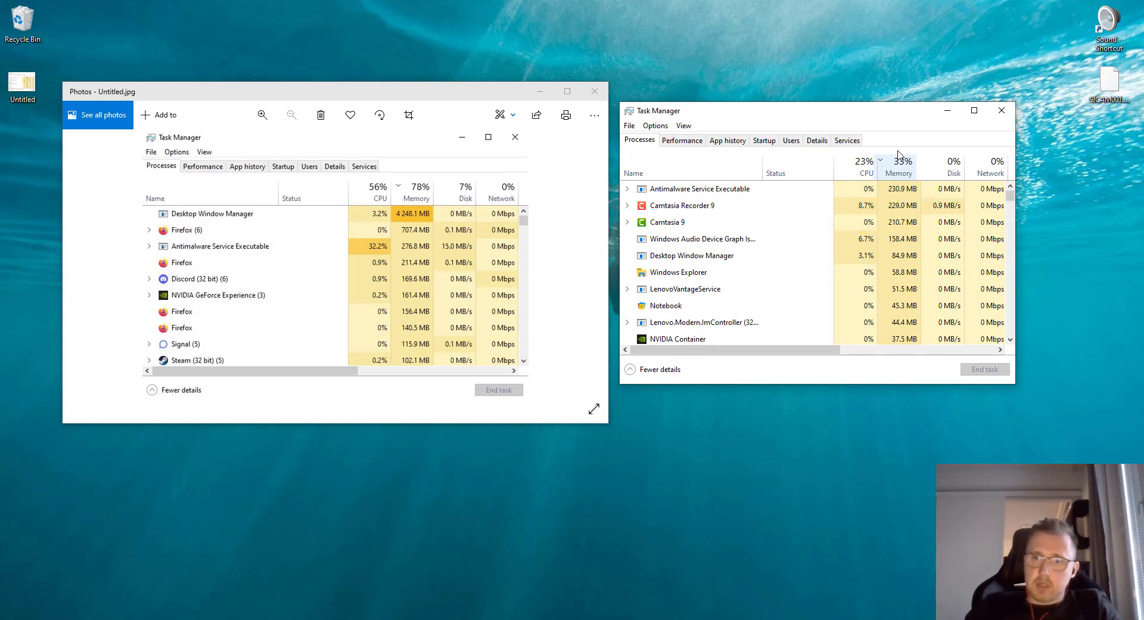
Examine the Desktop Window Manager process and its available actions, and close Task Manager and the photo.
click(706, 258)
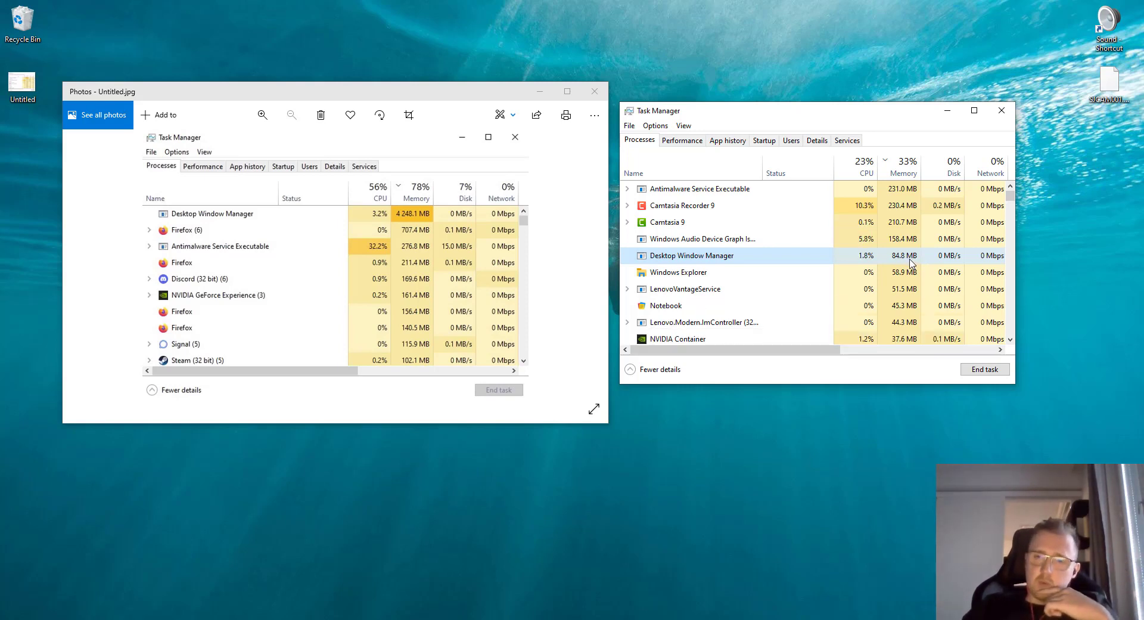
right_click(889, 258)
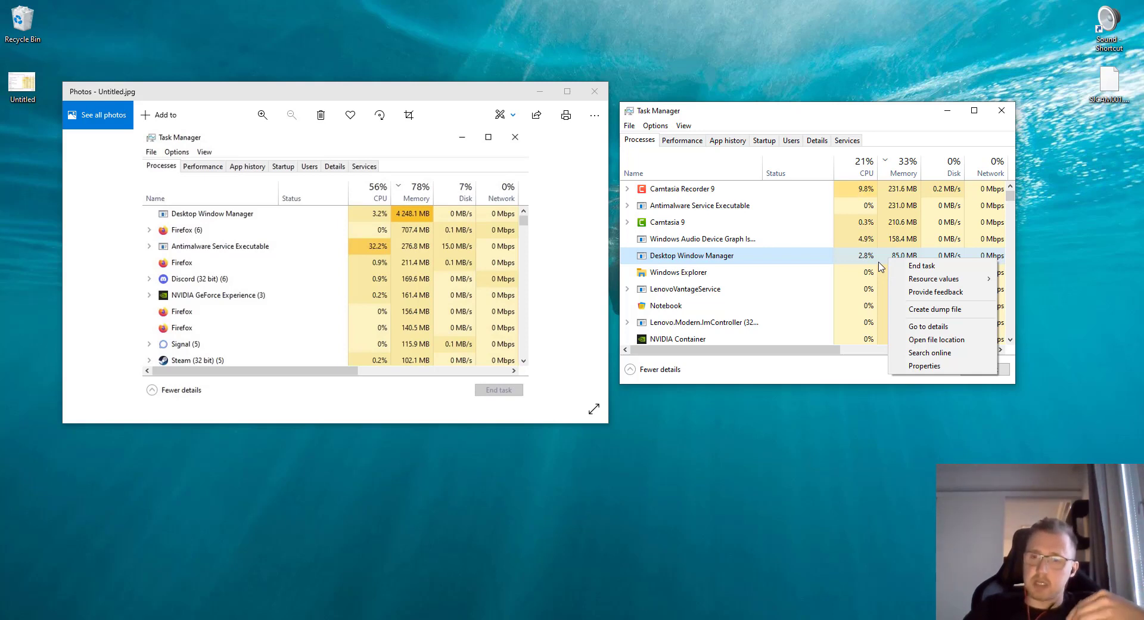
click(881, 117)
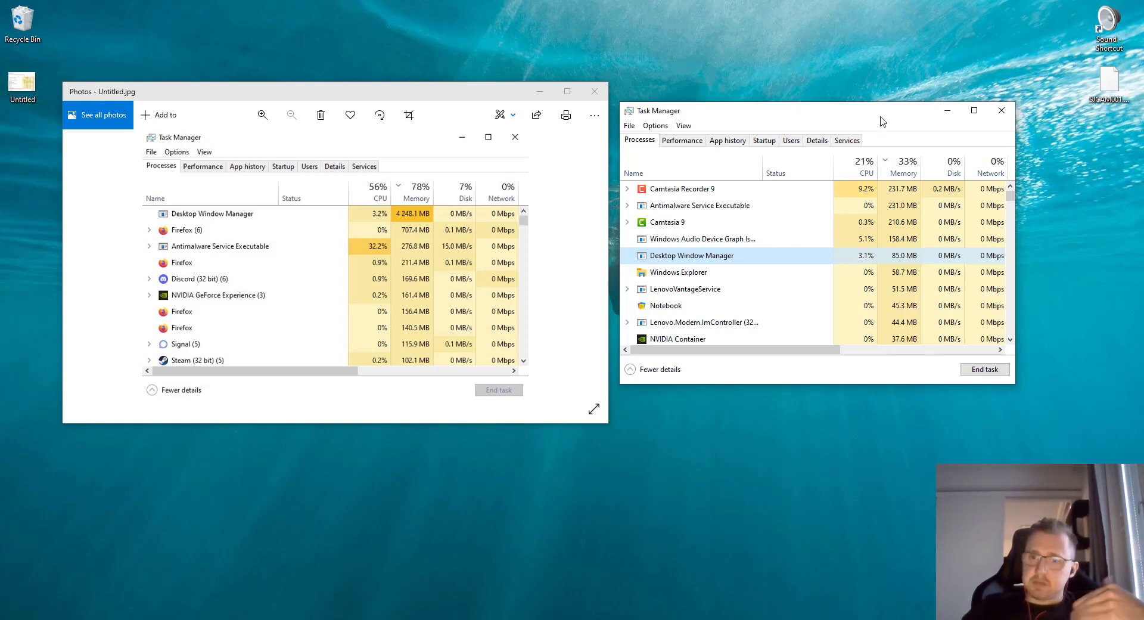
click(1001, 113)
click(595, 92)
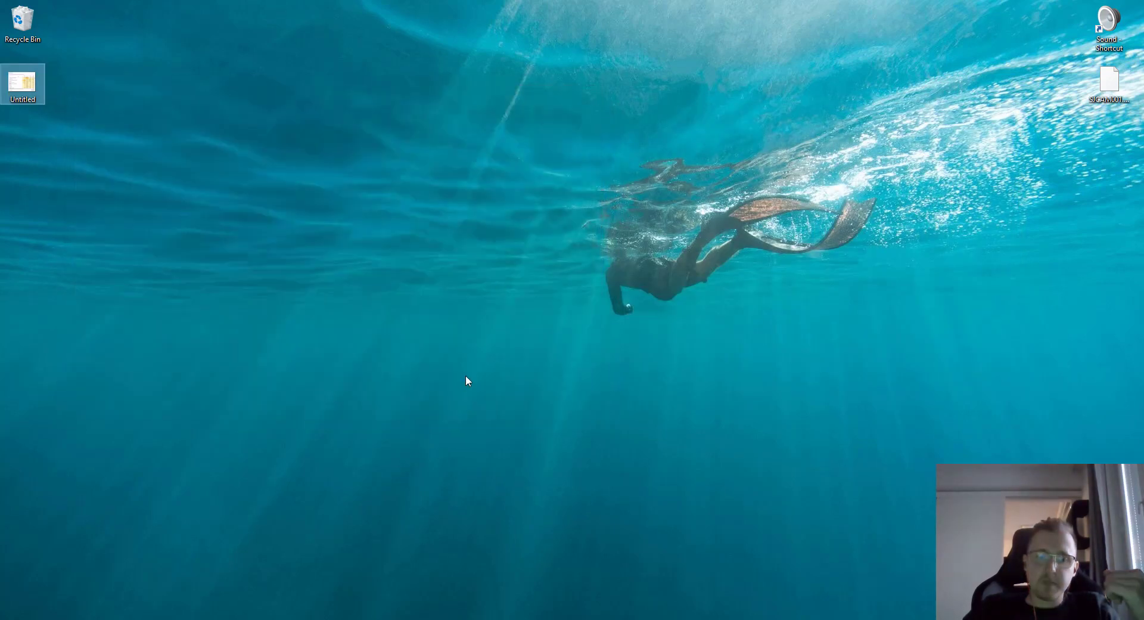
Search for "registry", open Registry Editor and reposition its window on the desktop.
key(super)
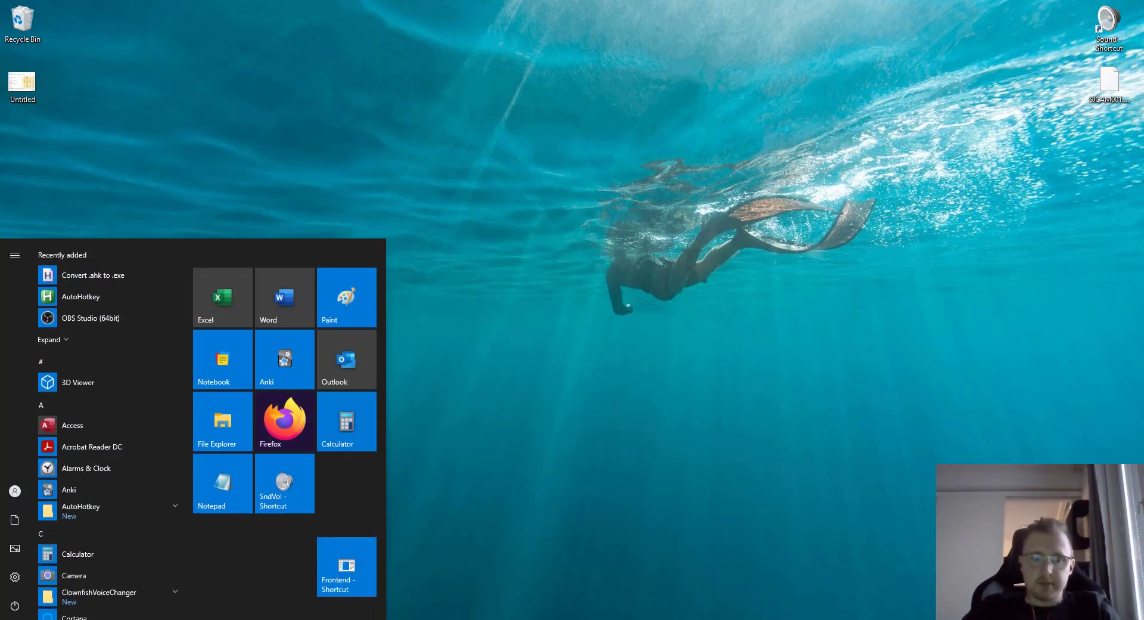
text(registry)
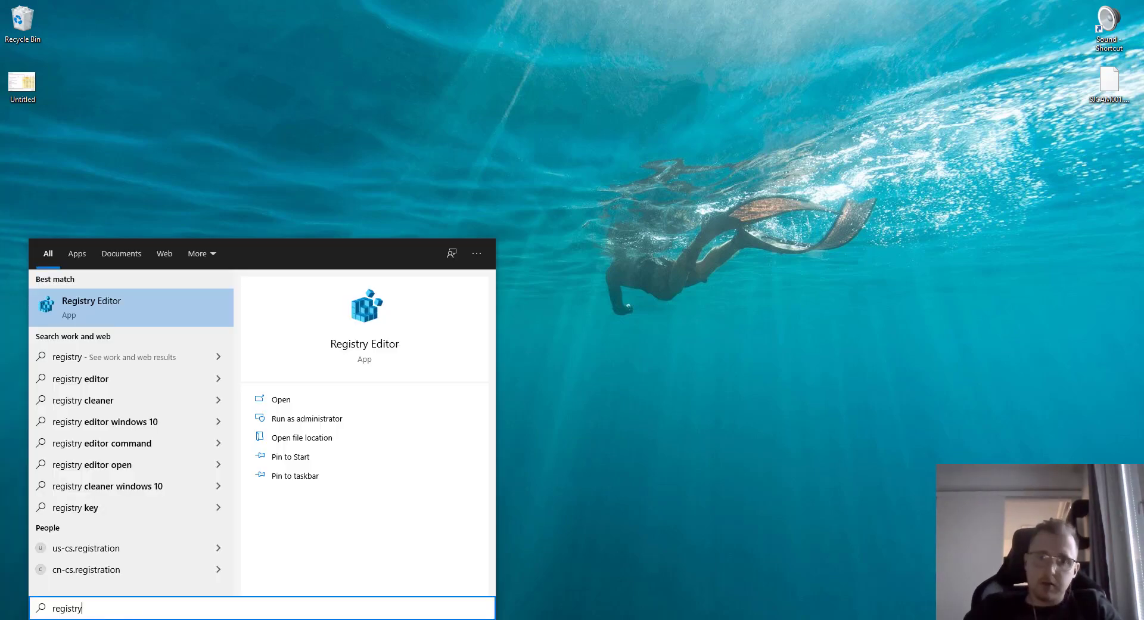
key(Return)
drag(733, 148, 598, 99)
Switch to the Notepad notes, arrange both windows so the notes stay readable, and highlight the ControlSet001\Services\Ndu path.
key(alt+Tab)
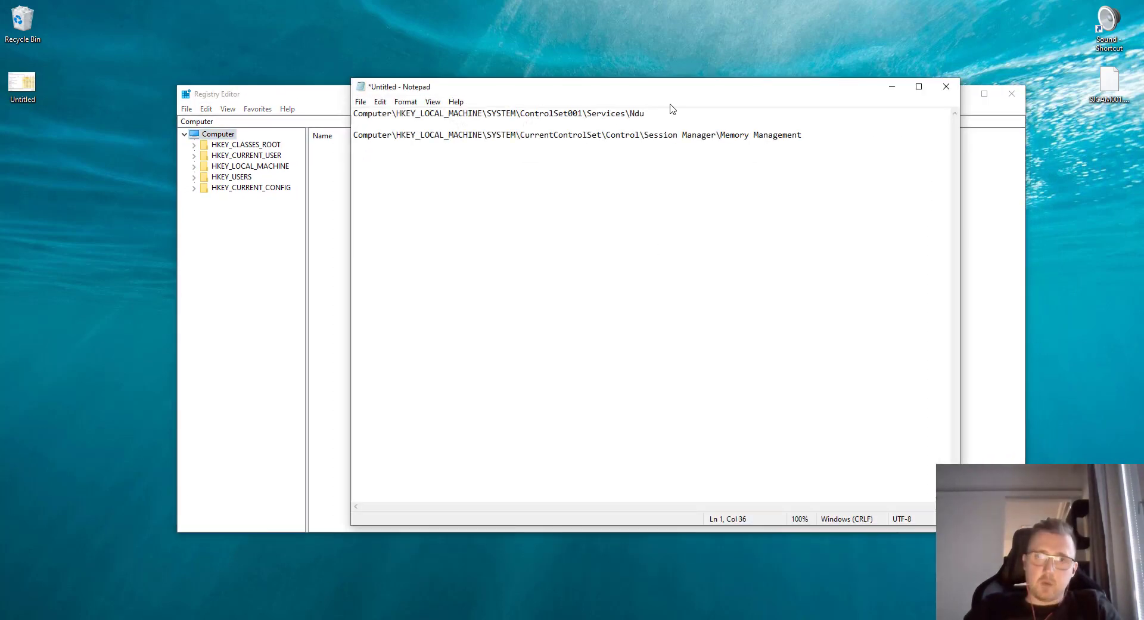
drag(673, 87, 650, 27)
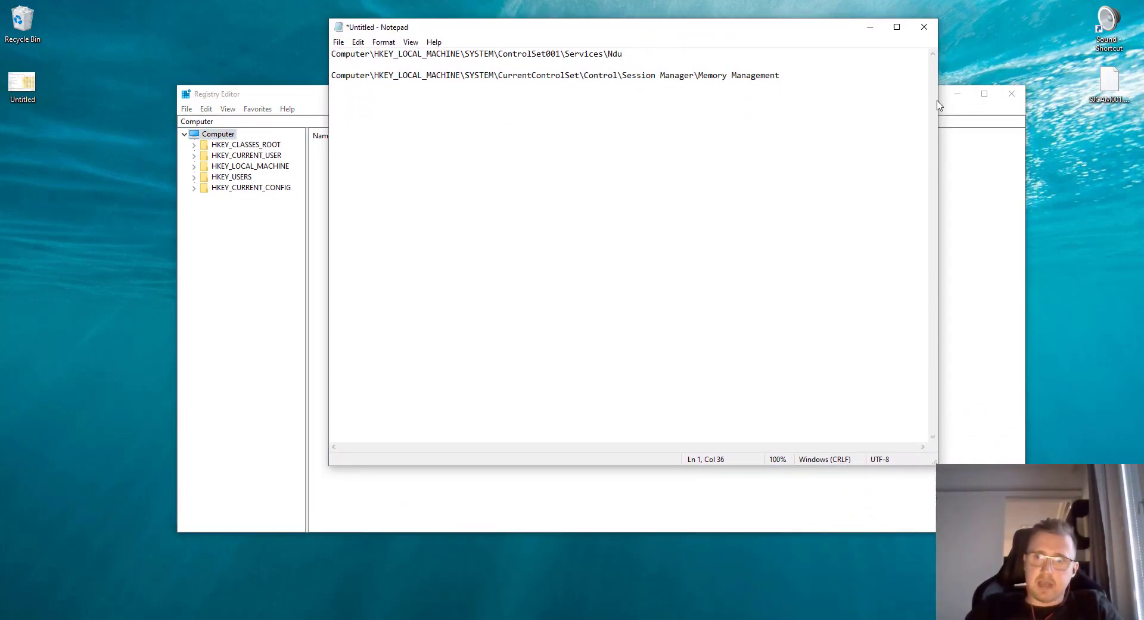
click(945, 100)
drag(920, 102, 953, 159)
click(511, 54)
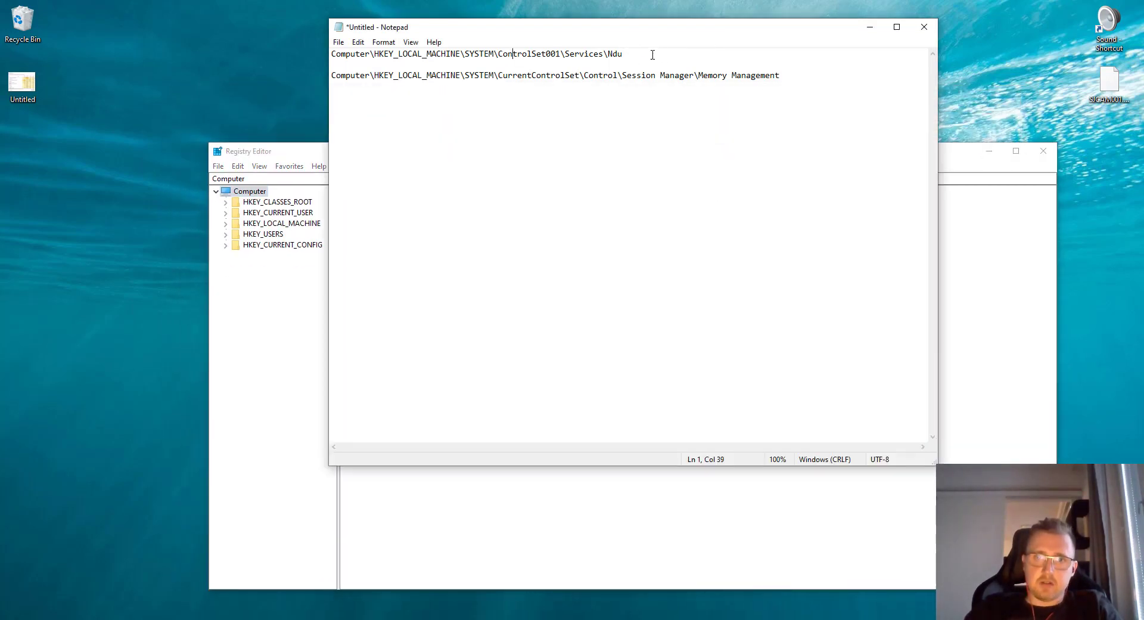
click(360, 62)
double_click(325, 56)
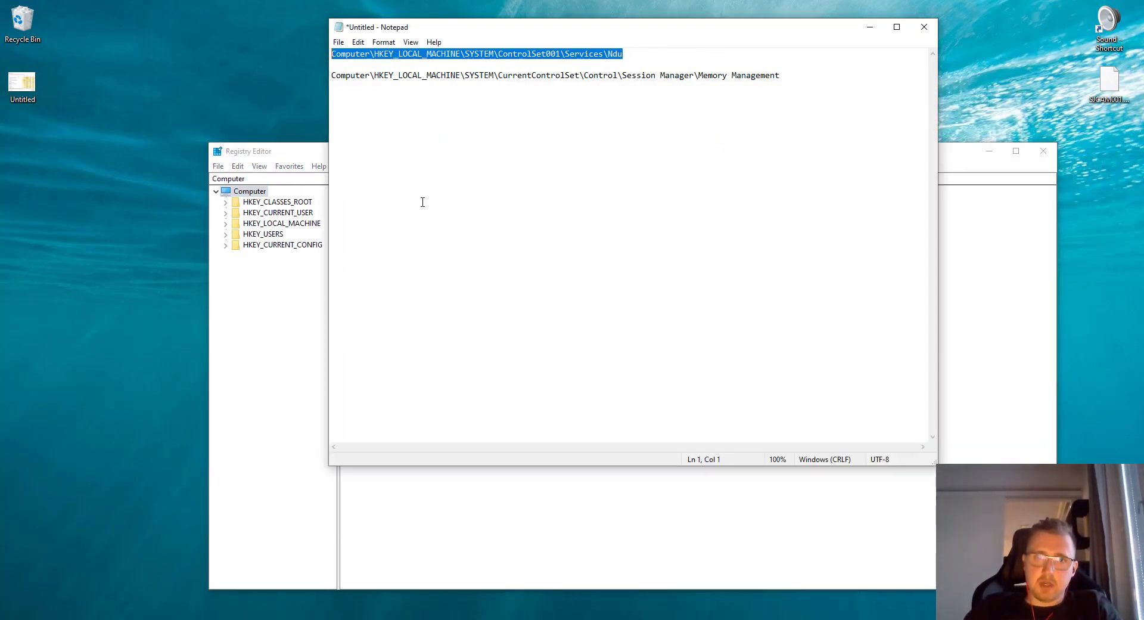
In Registry Editor, navigate to HKEY_LOCAL_MACHINE\SYSTEM\ControlSet001\Services and select the Ndu key.
click(570, 518)
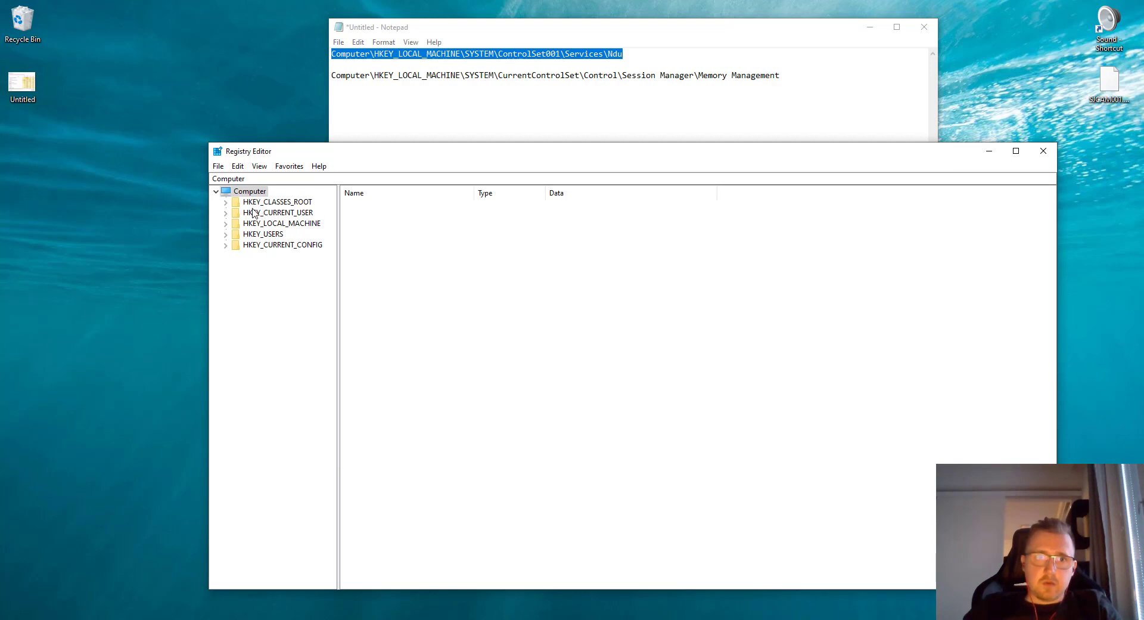
click(226, 224)
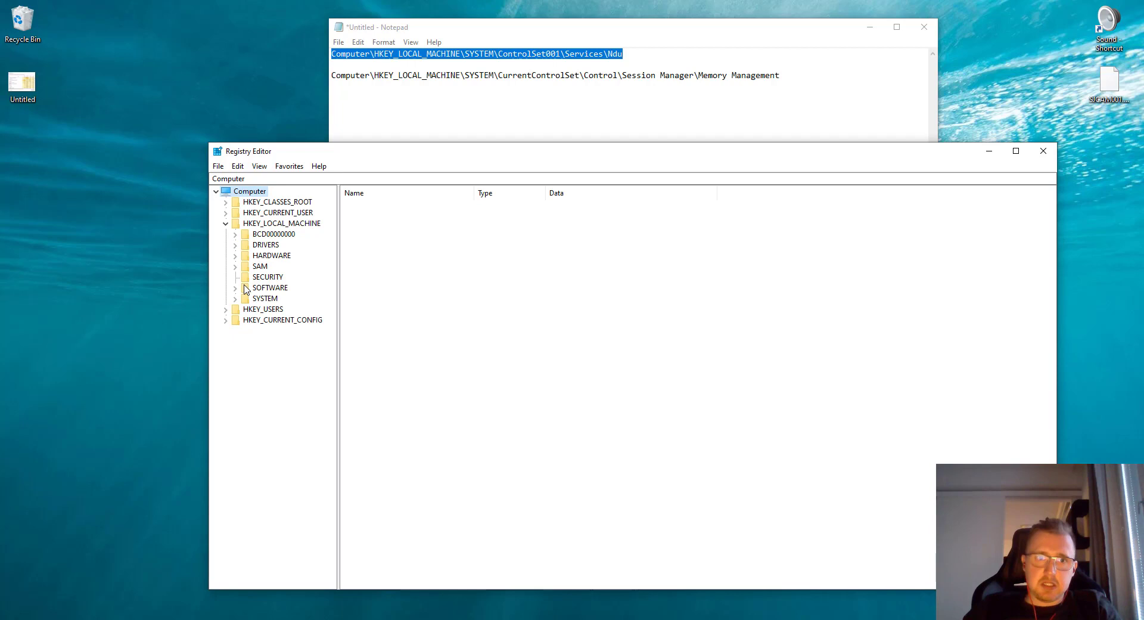
click(235, 299)
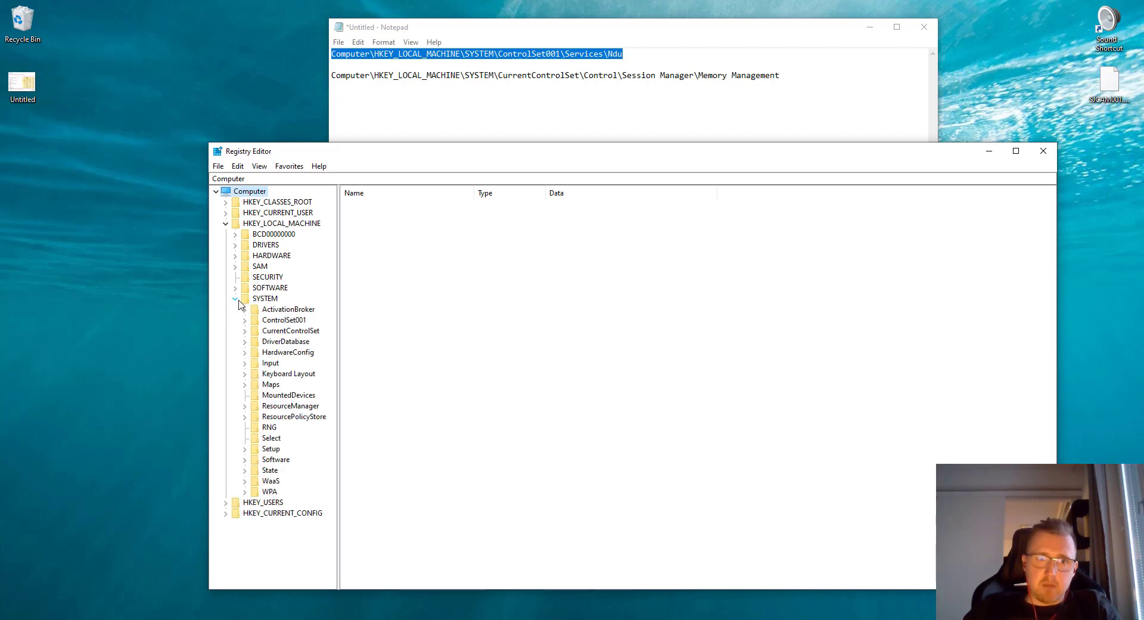
click(271, 322)
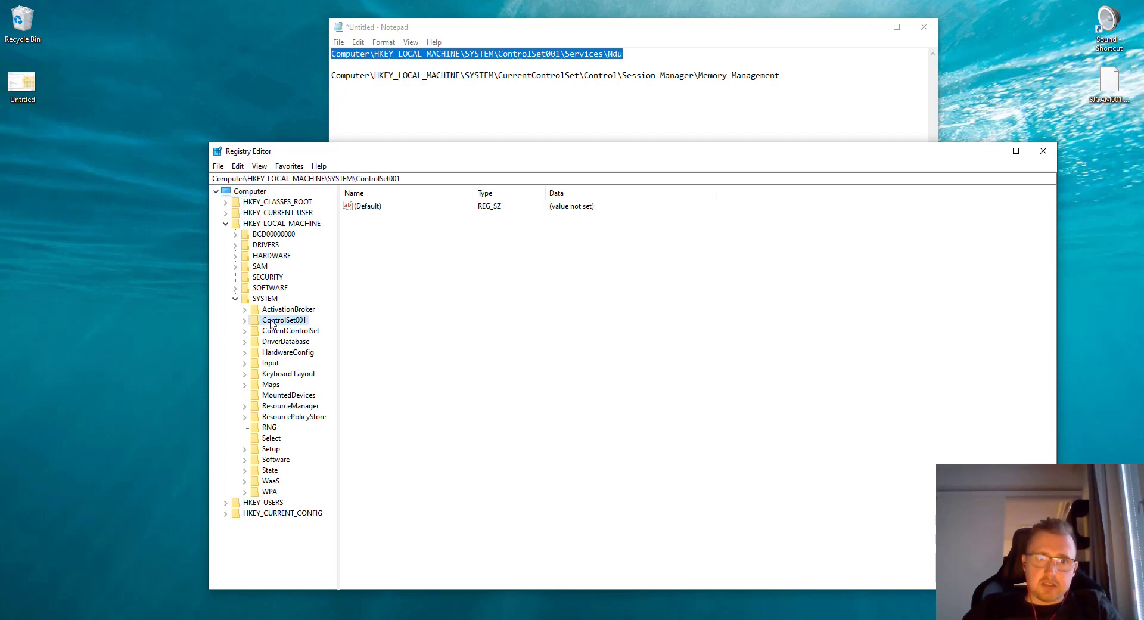
click(245, 321)
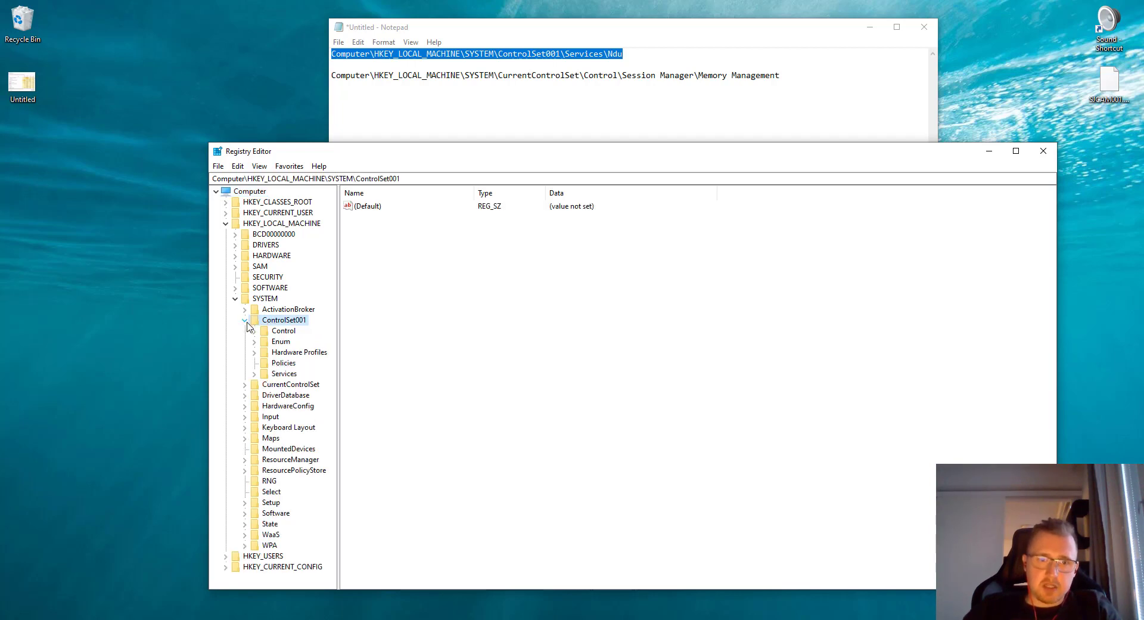
click(254, 373)
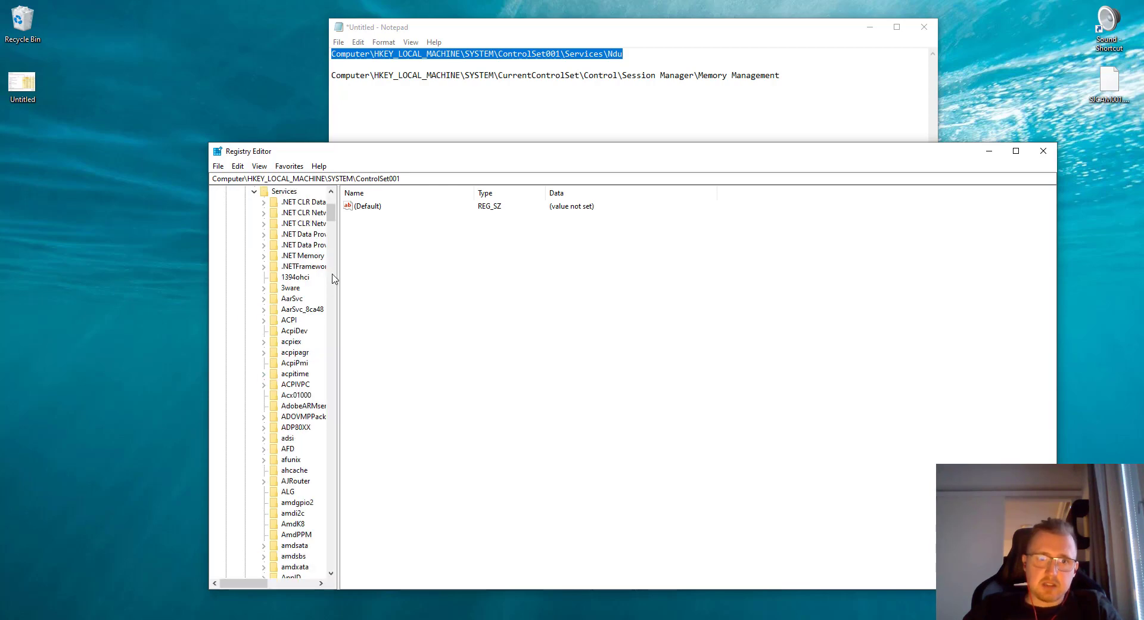
drag(332, 217, 336, 387)
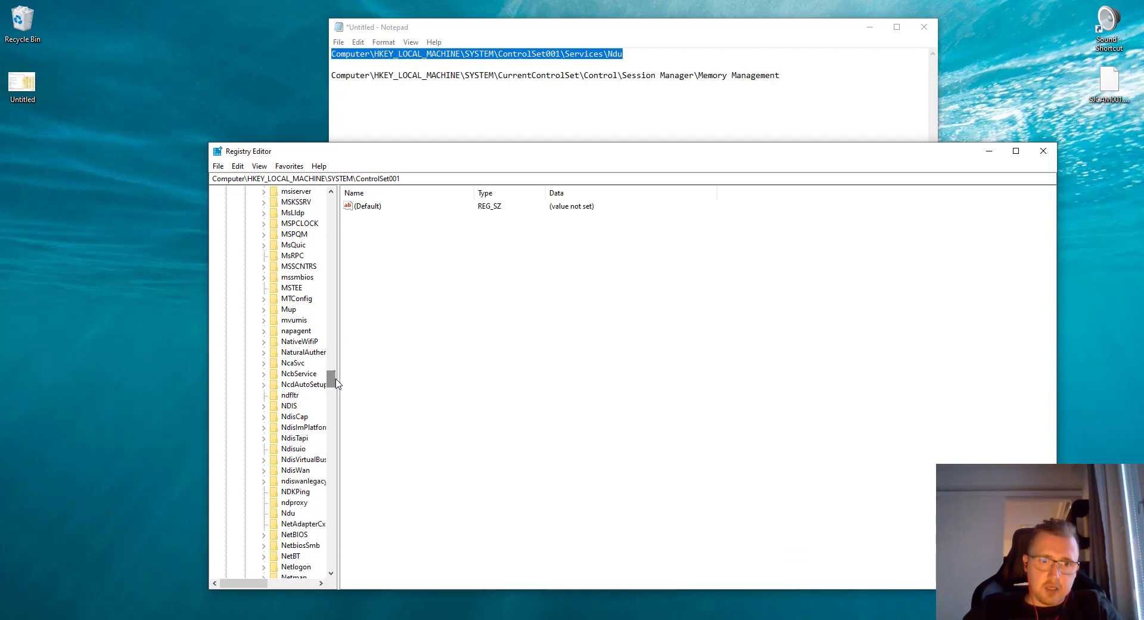
click(307, 514)
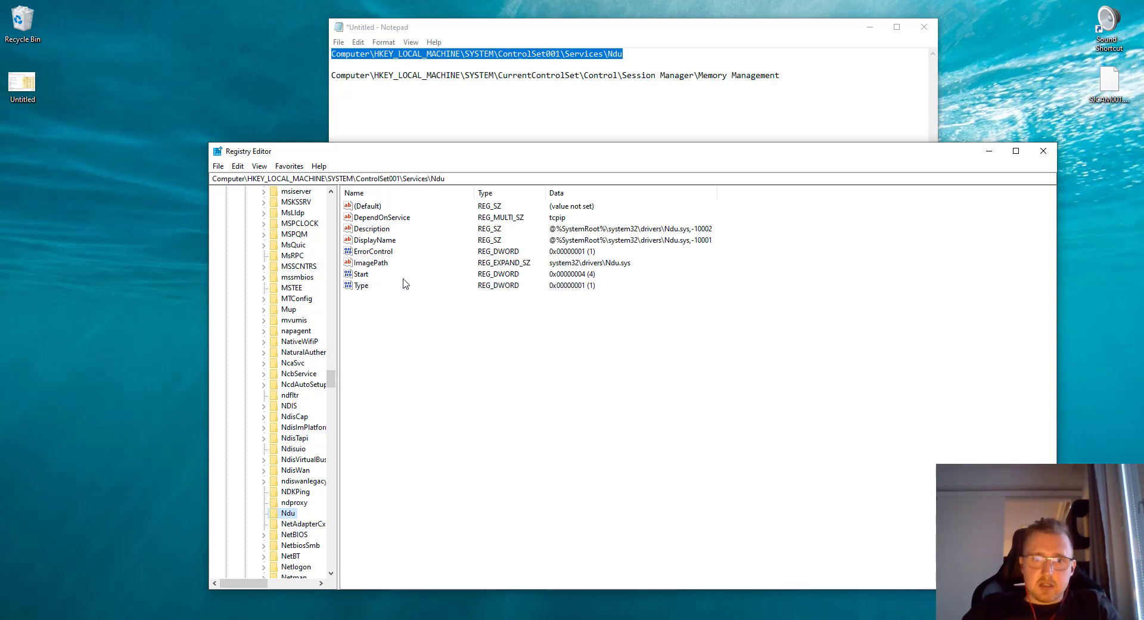
Set the Ndu key's Start value data to hexadecimal 4.
right_click(363, 276)
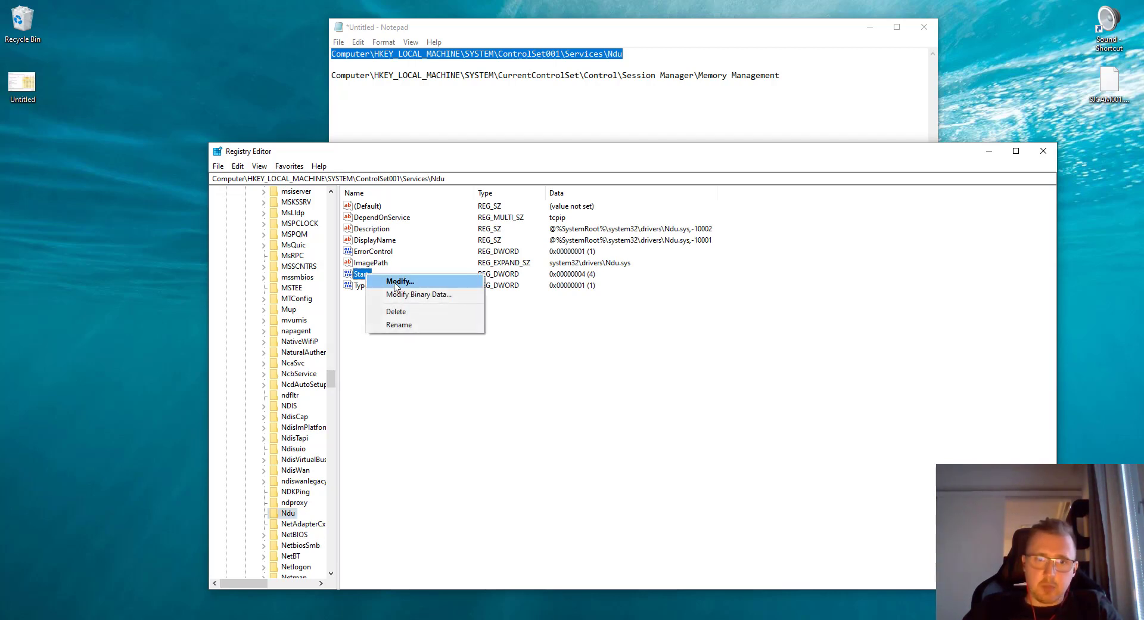
click(398, 281)
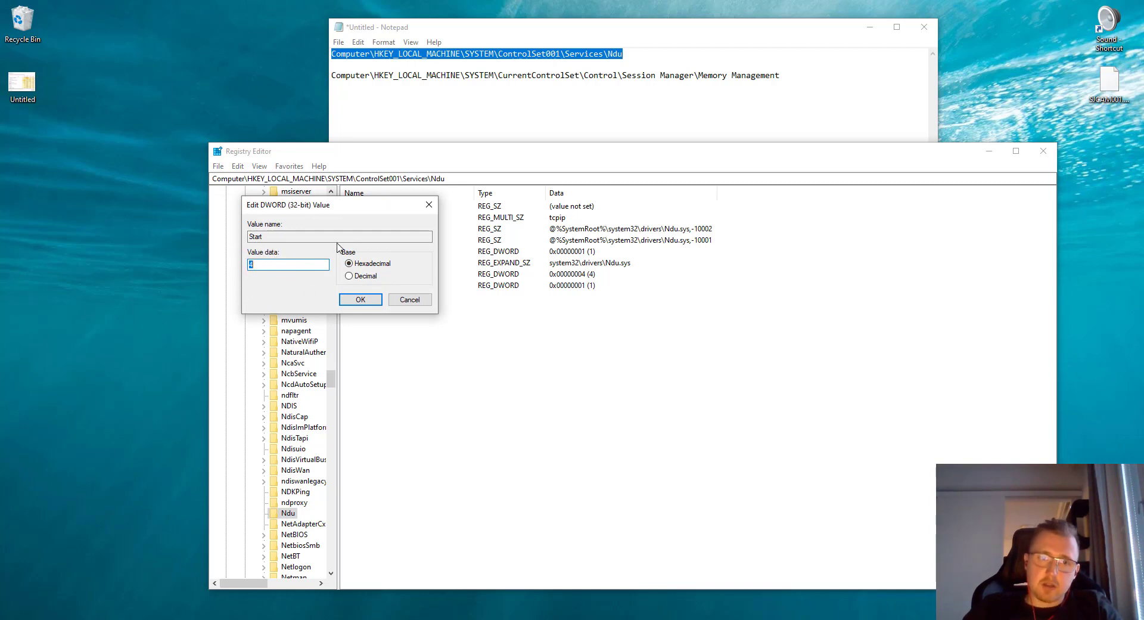
click(361, 301)
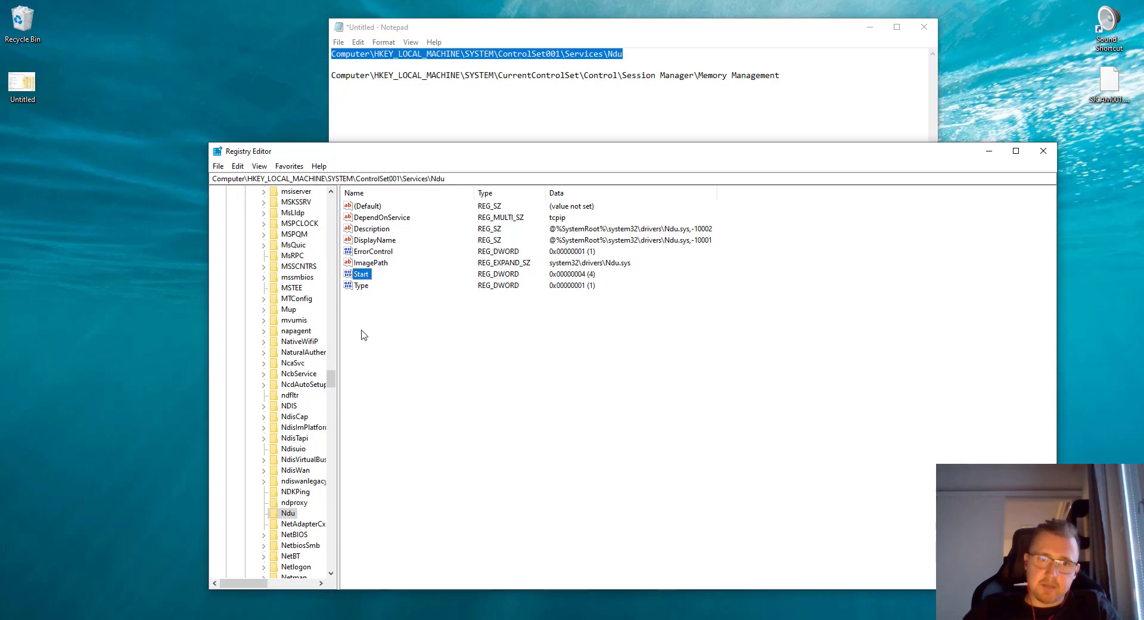
Collapse HKEY_LOCAL_MACHINE and highlight the CurrentControlSet\Control\Session Manager\Memory Management path in the Notepad notes.
drag(335, 385, 324, 216)
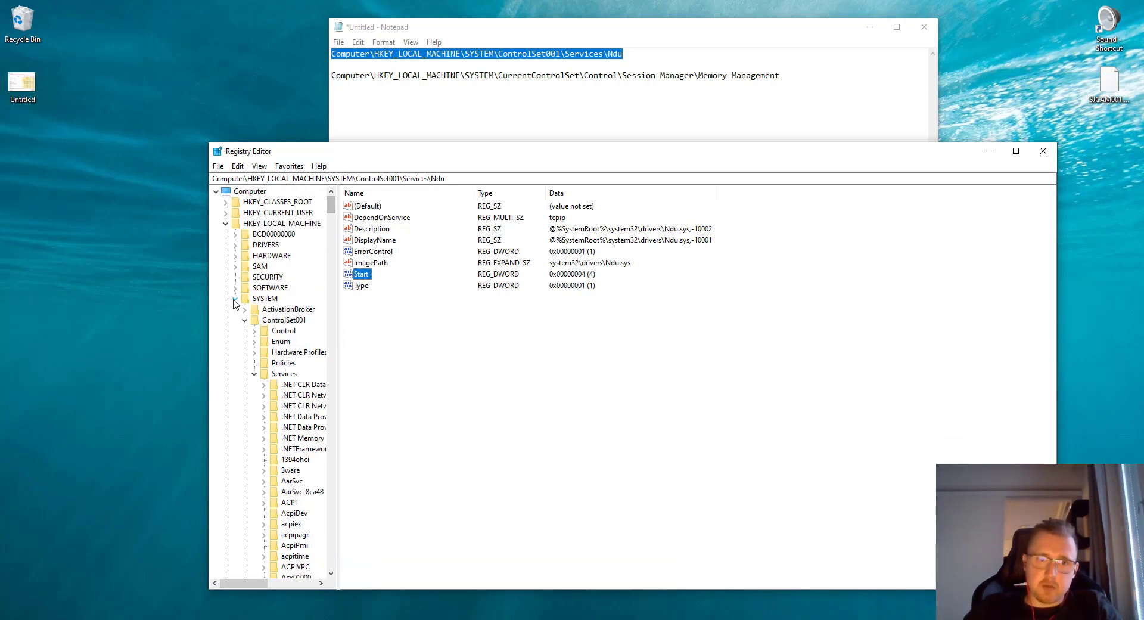
click(225, 224)
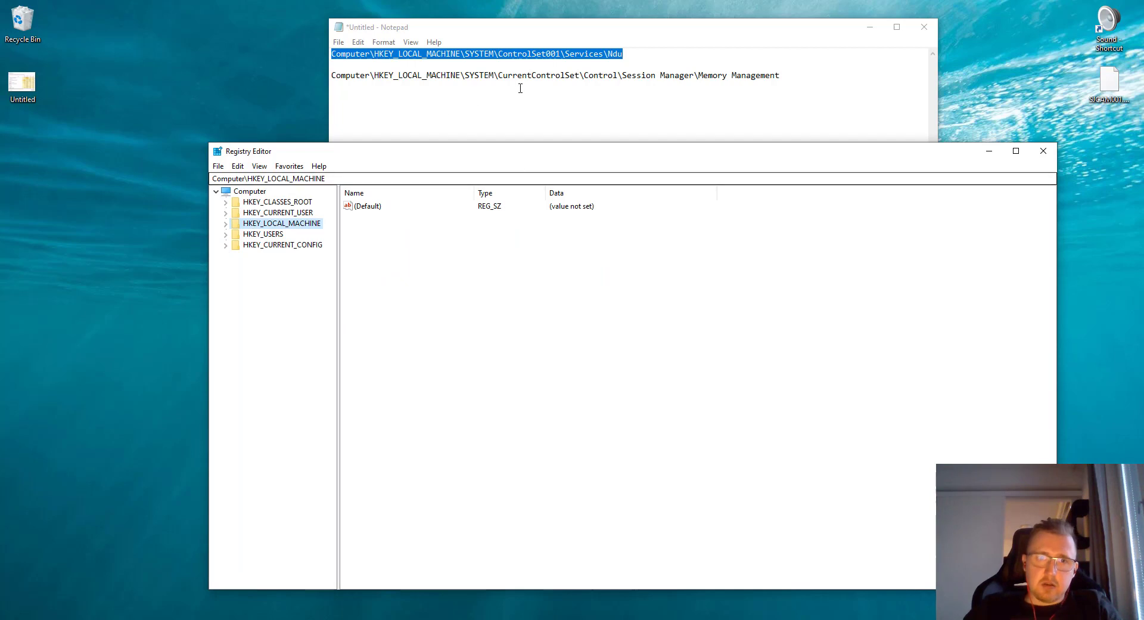
drag(781, 76, 331, 77)
click(491, 502)
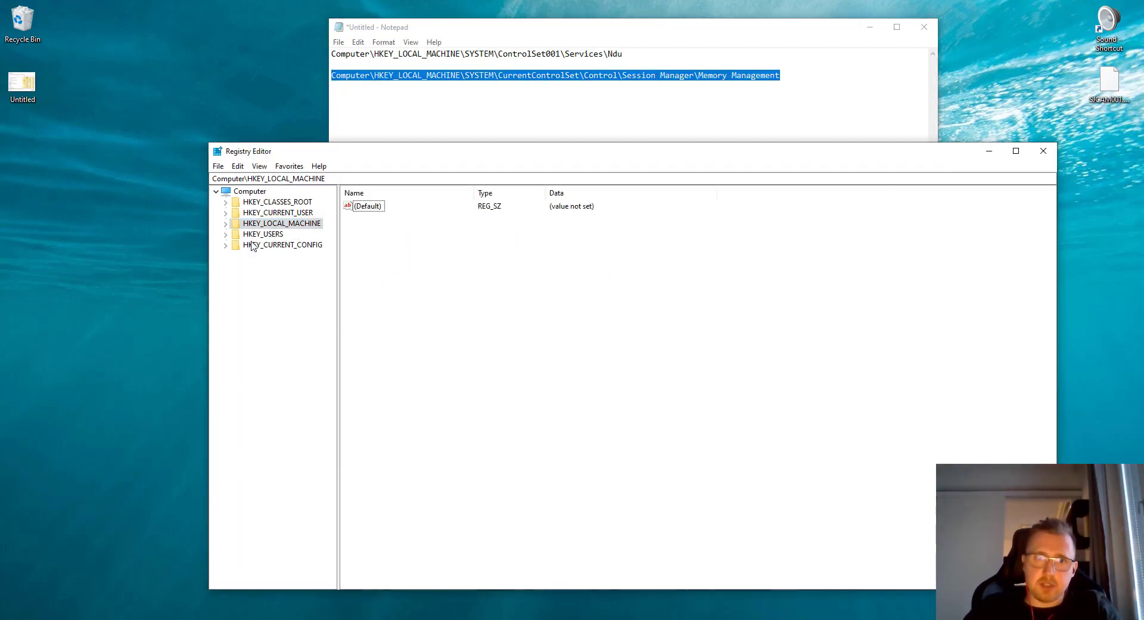
Expand HKEY_LOCAL_MACHINE\SYSTEM and collapse its ControlSet001 branch, including Services.
click(227, 224)
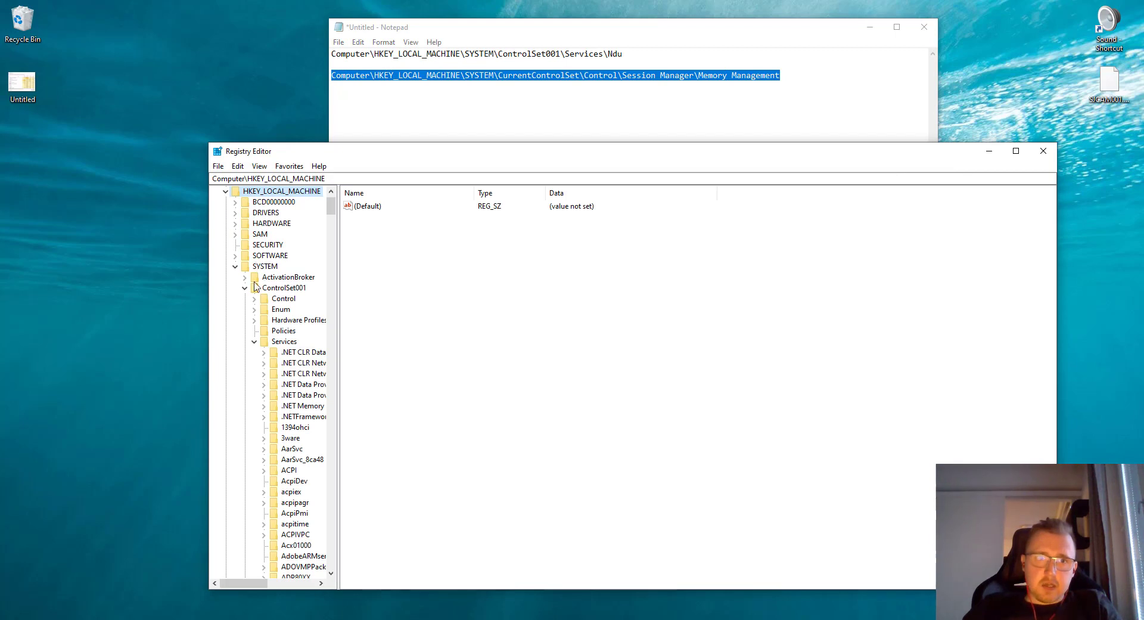
click(235, 268)
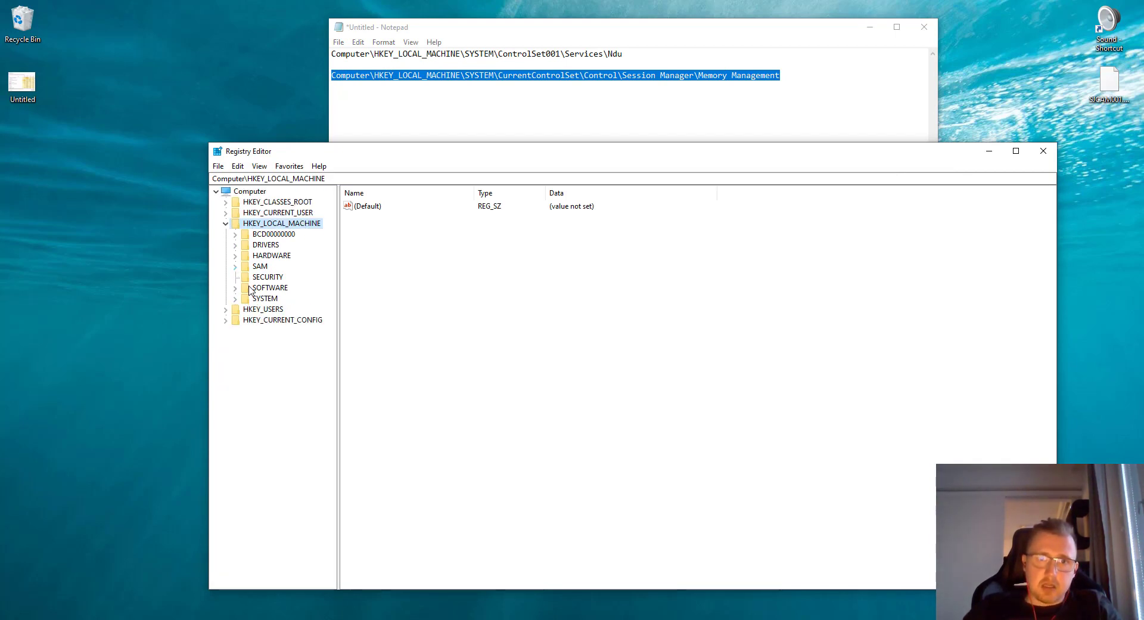
click(235, 299)
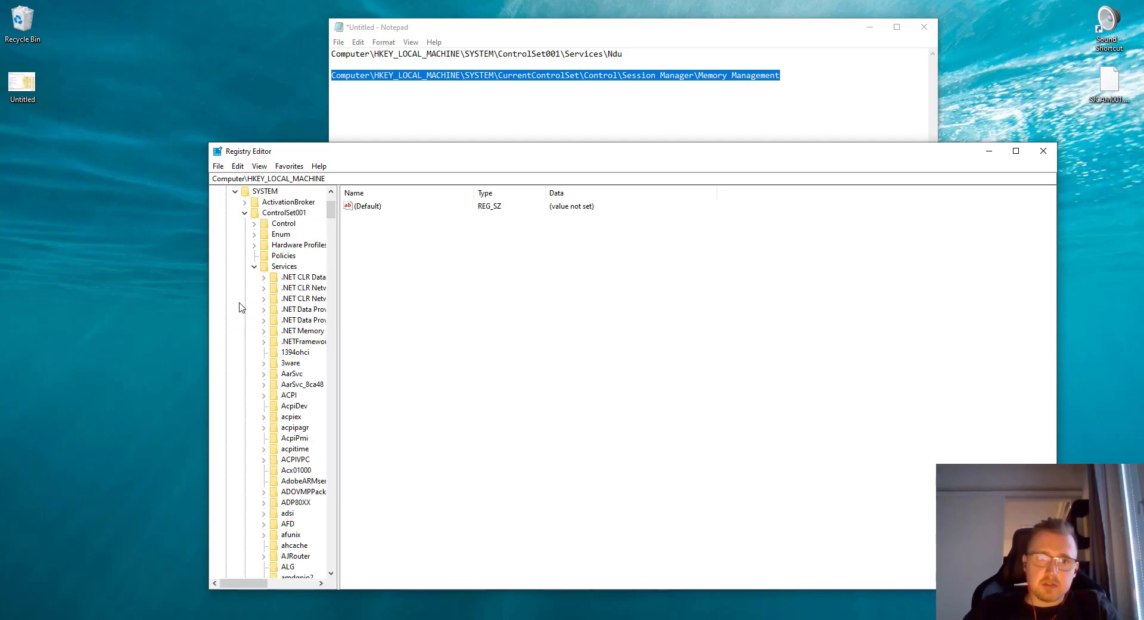
click(254, 266)
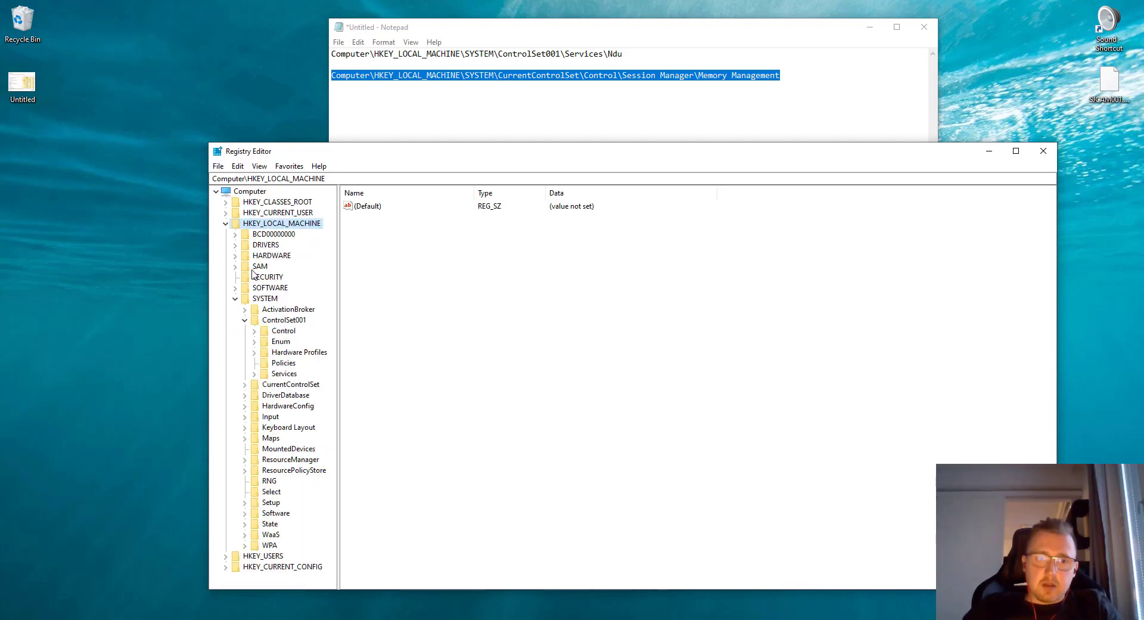
click(244, 320)
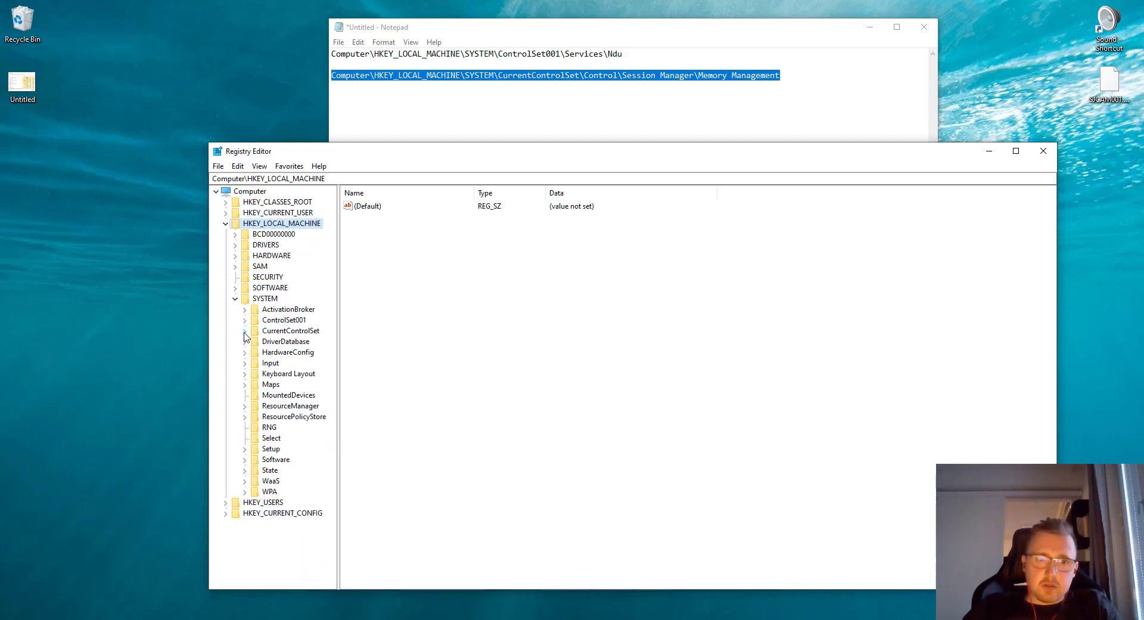
Expand CurrentControlSet\Control\Session Manager under HKEY_LOCAL_MACHINE\SYSTEM and select the Memory Management key.
click(244, 331)
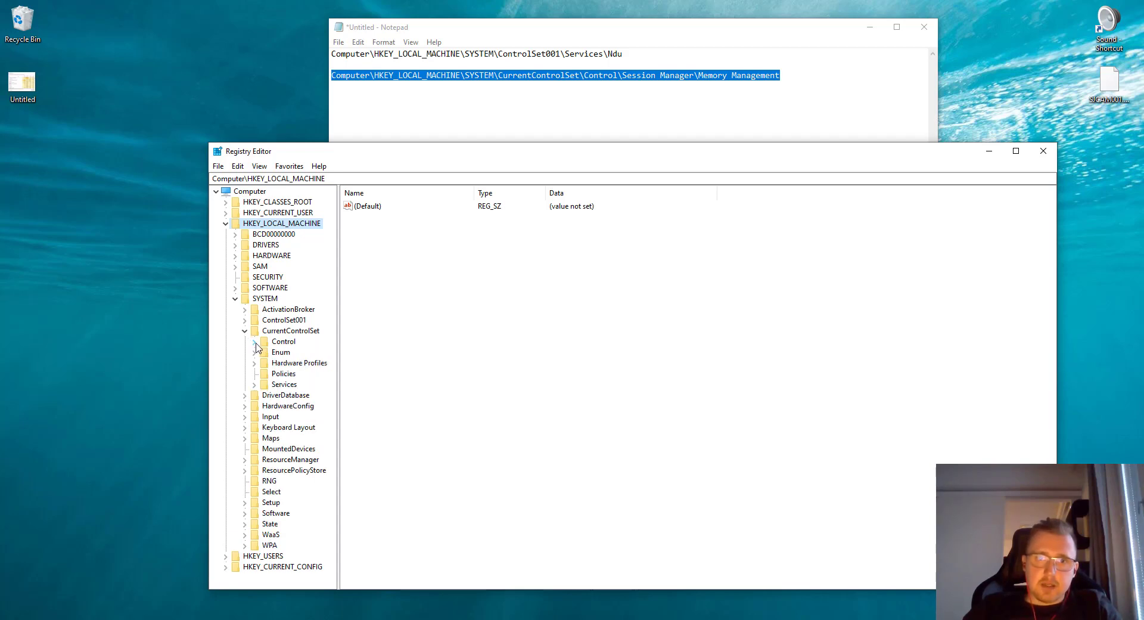
click(256, 343)
drag(334, 291, 334, 490)
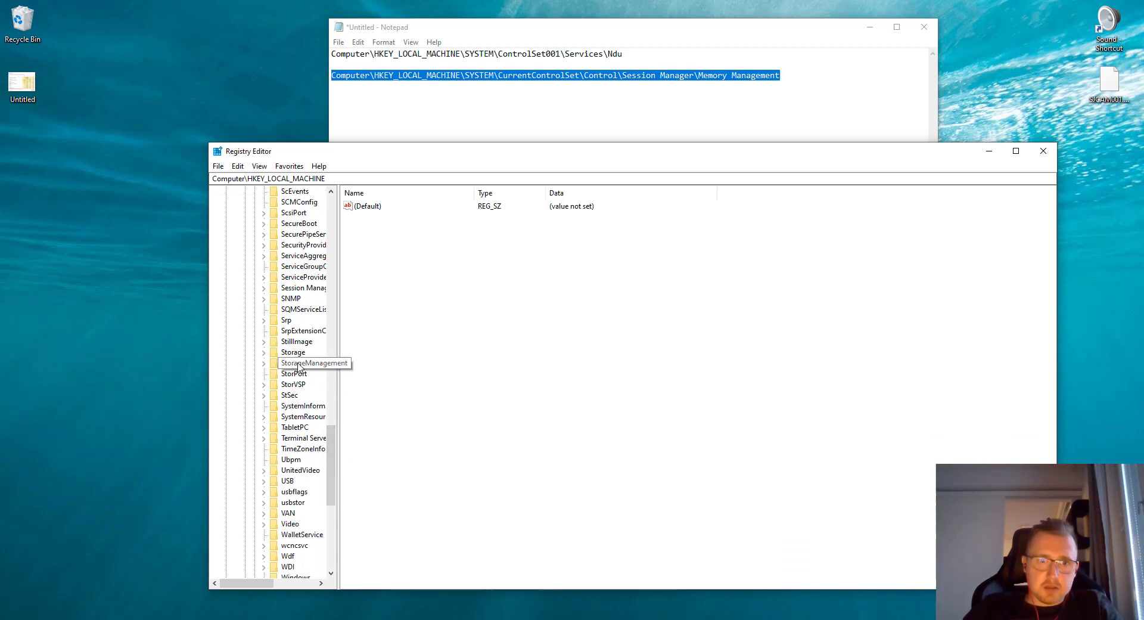
scroll(304, 327, up, 3)
click(298, 374)
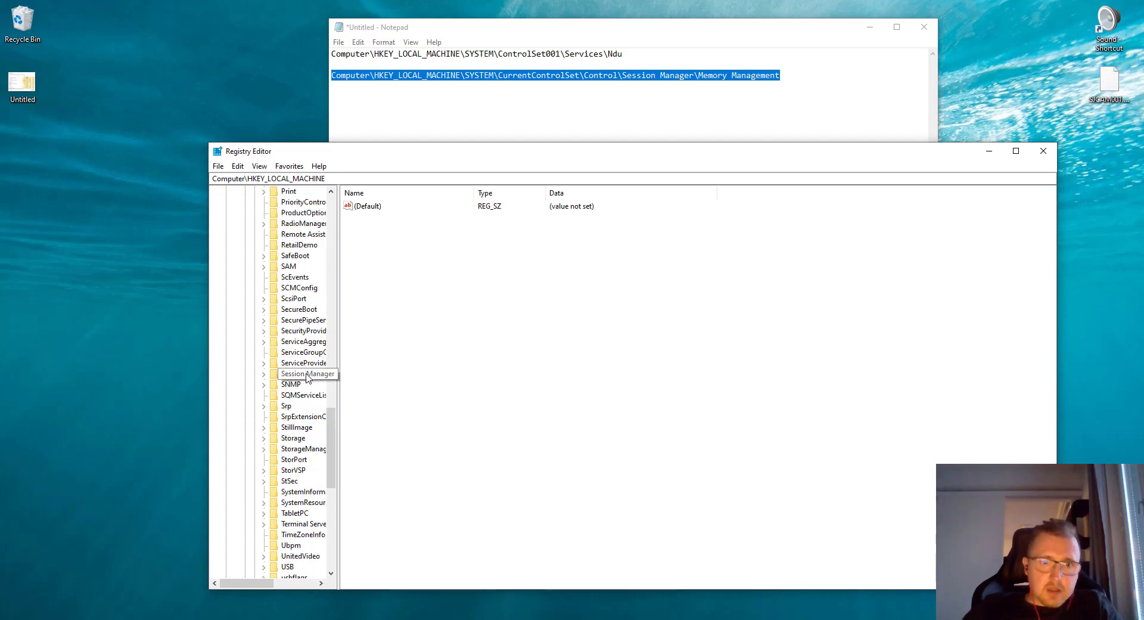
click(264, 375)
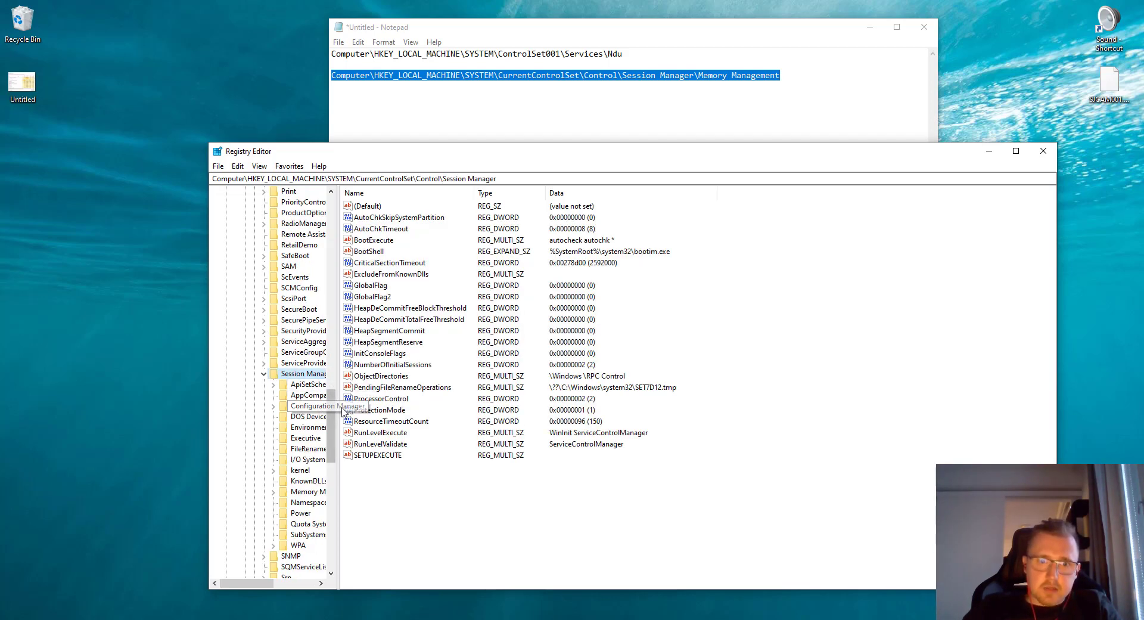
scroll(310, 441, down, 1)
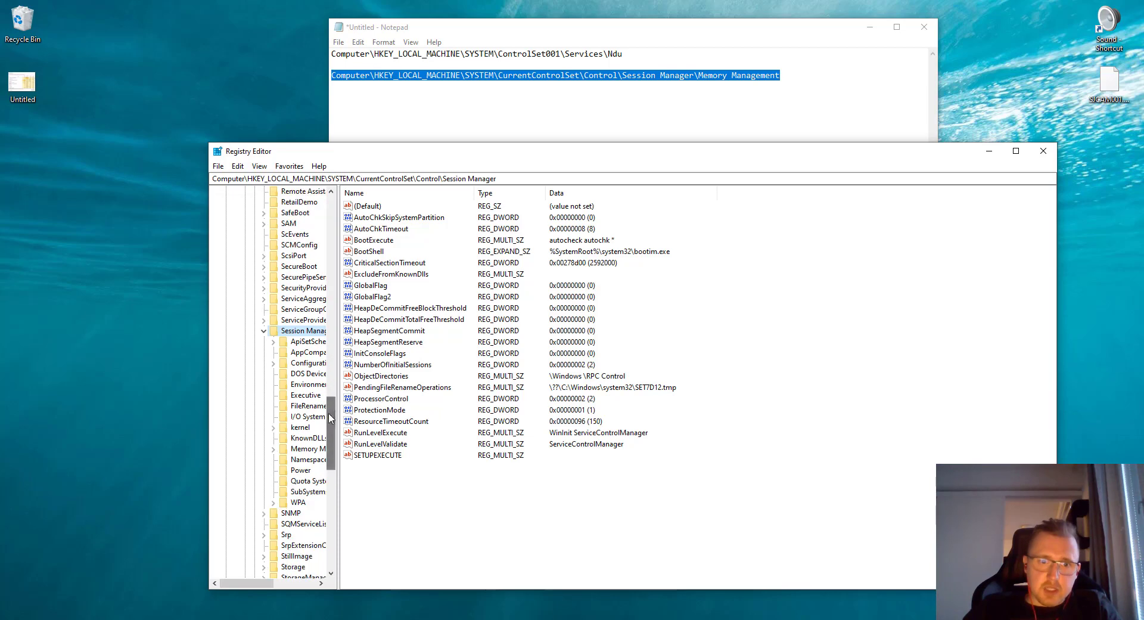
click(291, 450)
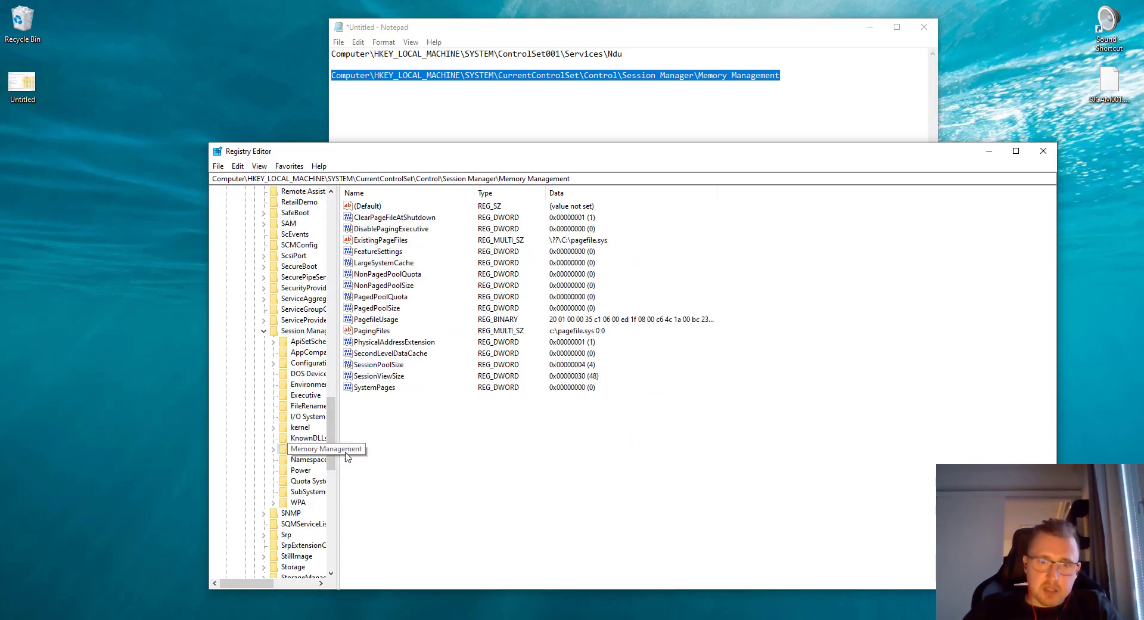
Open ClearPageFileAtShutdown for editing, accept hexadecimal 1 as its value data, and close Registry Editor.
click(420, 223)
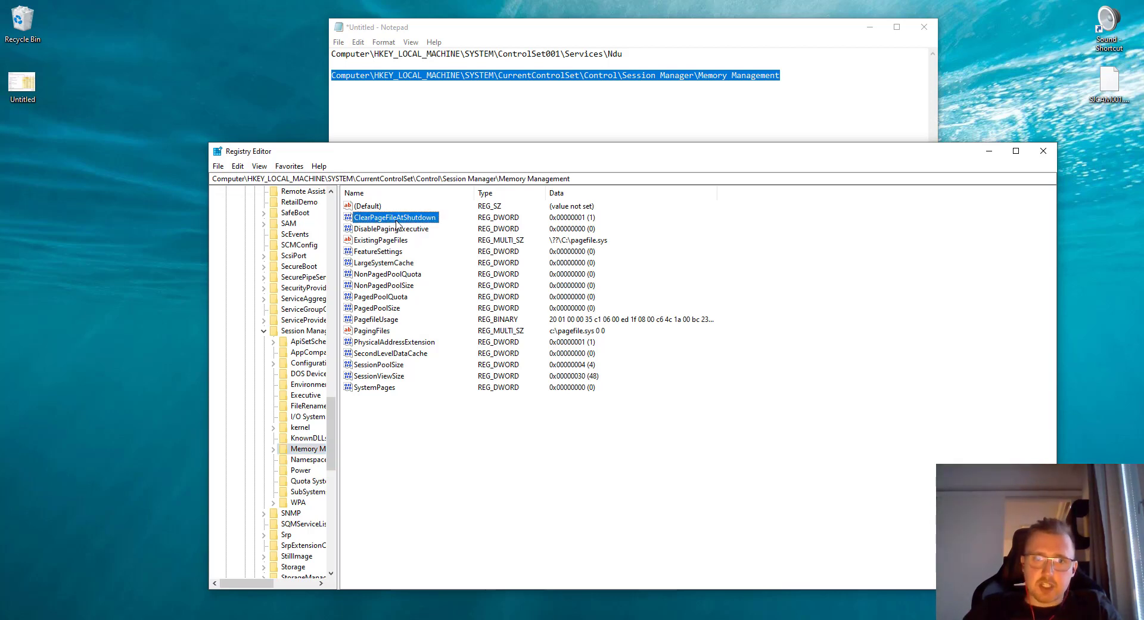
right_click(398, 222)
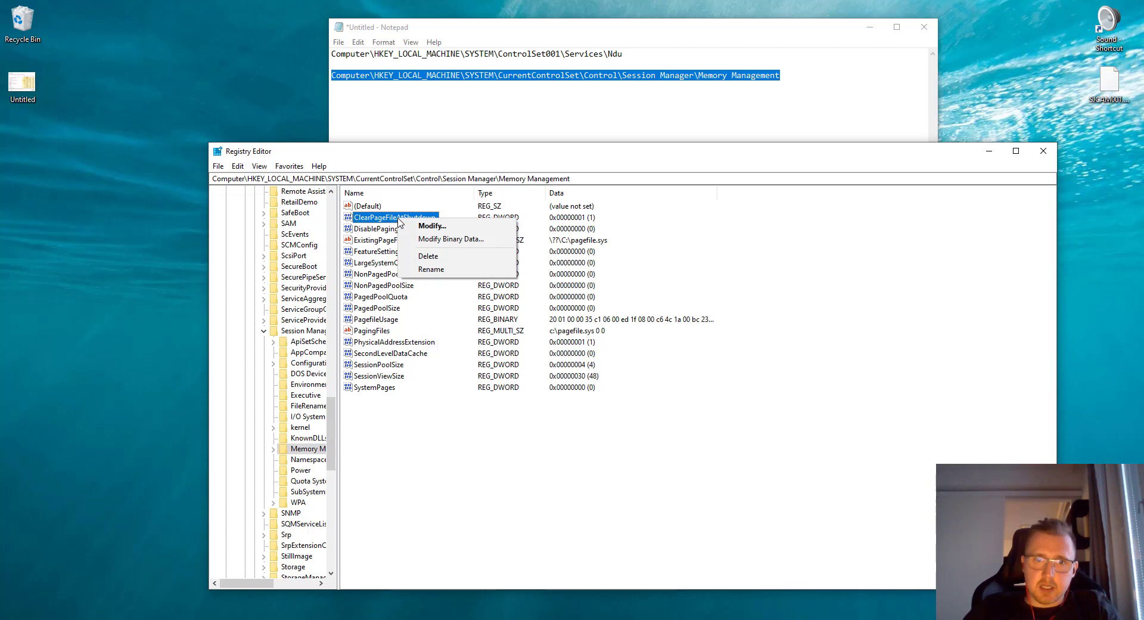
click(431, 226)
drag(361, 202, 463, 178)
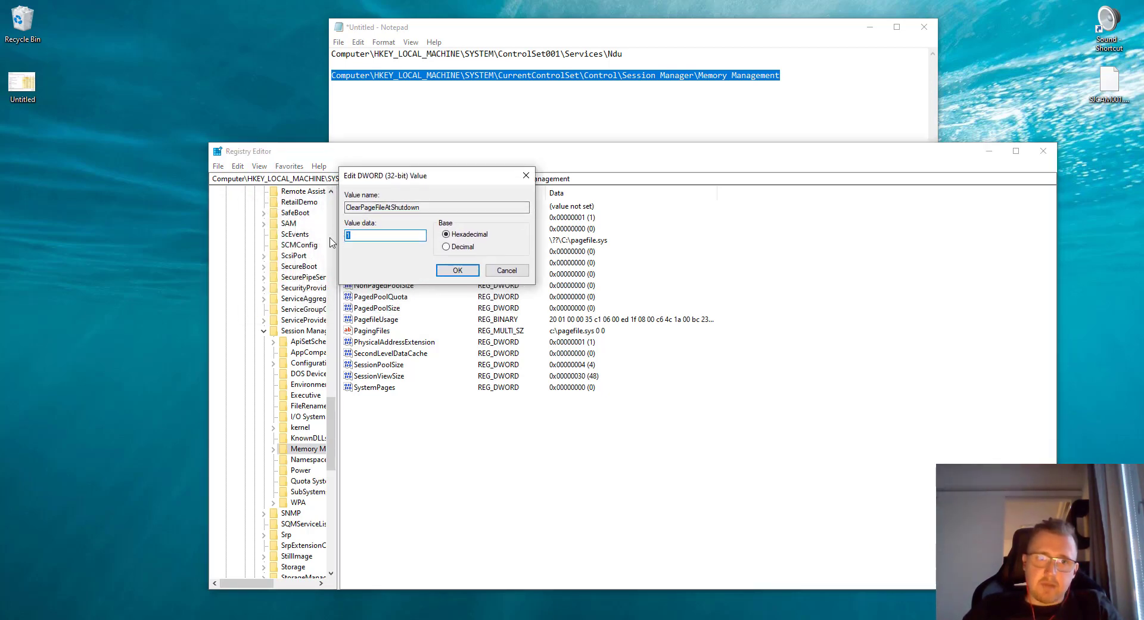
click(459, 272)
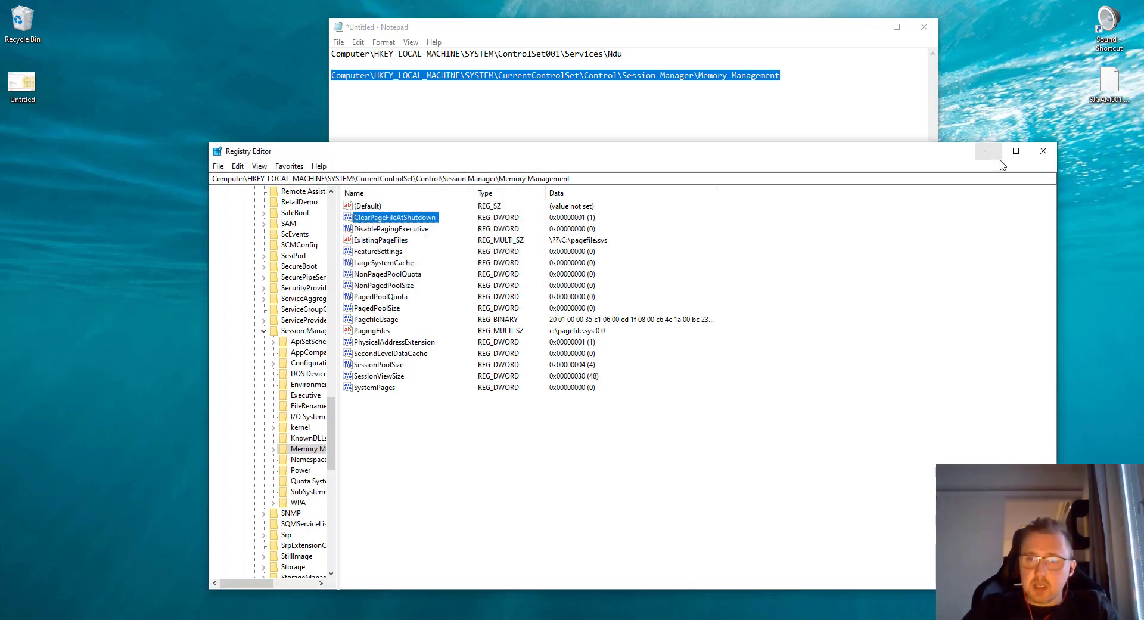
click(1043, 151)
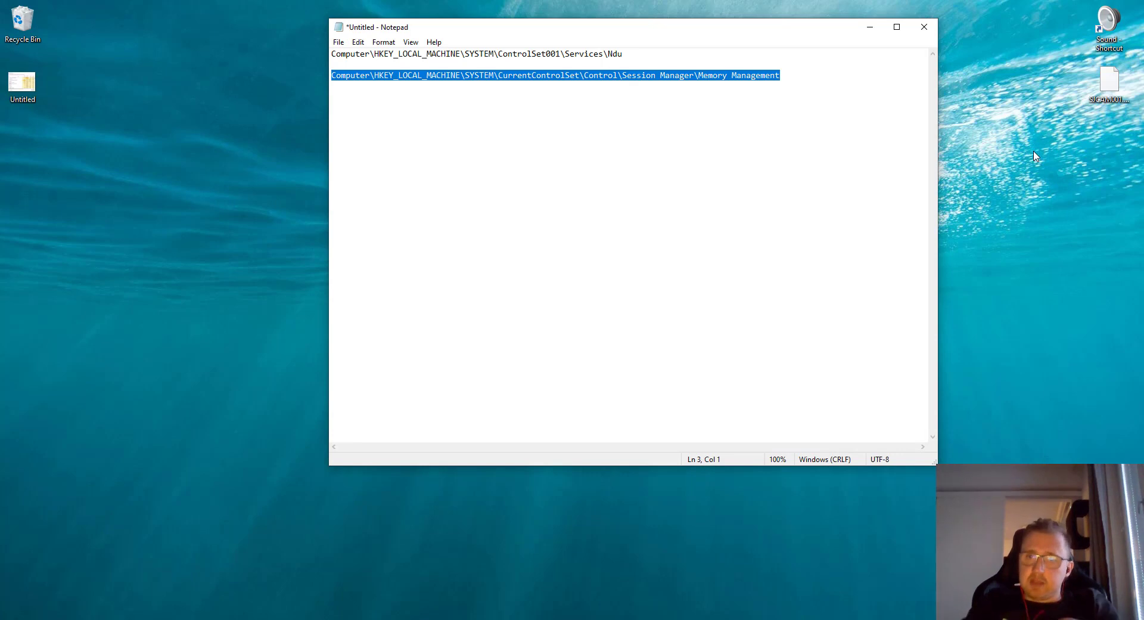